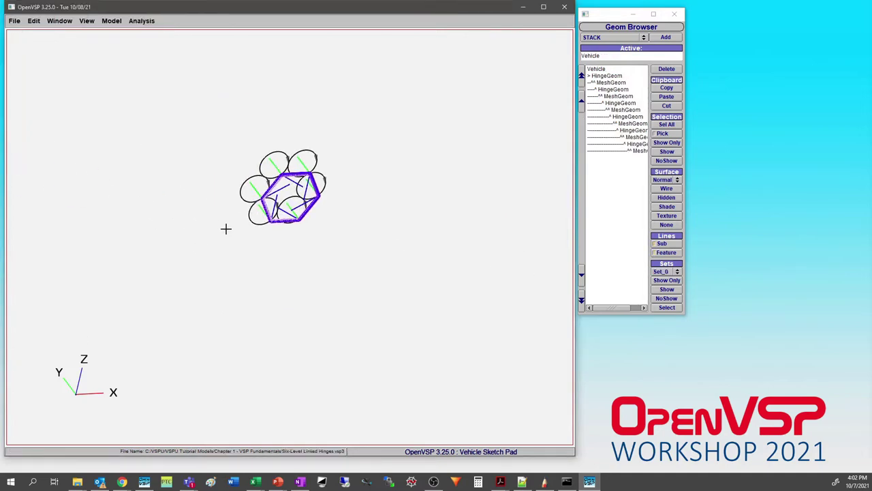
scroll(229, 216, "up", 5)
left_click_drag(265, 296, 243, 297)
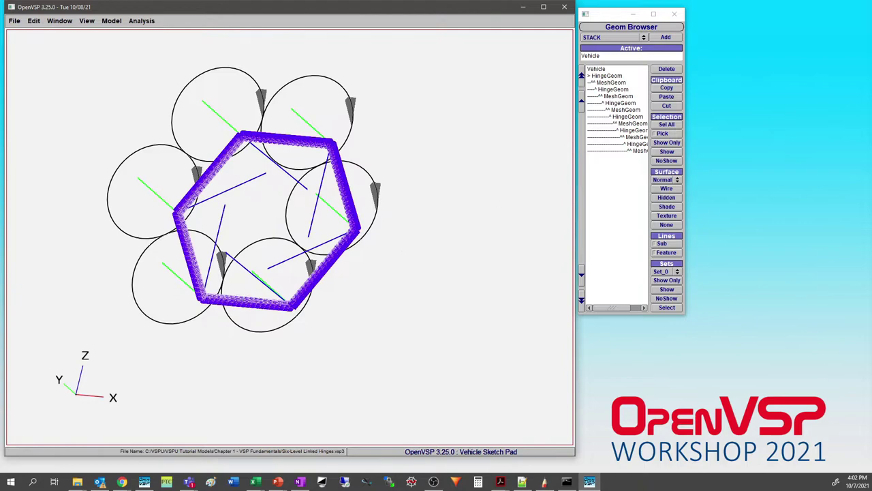
left_click_drag(273, 263, 244, 248)
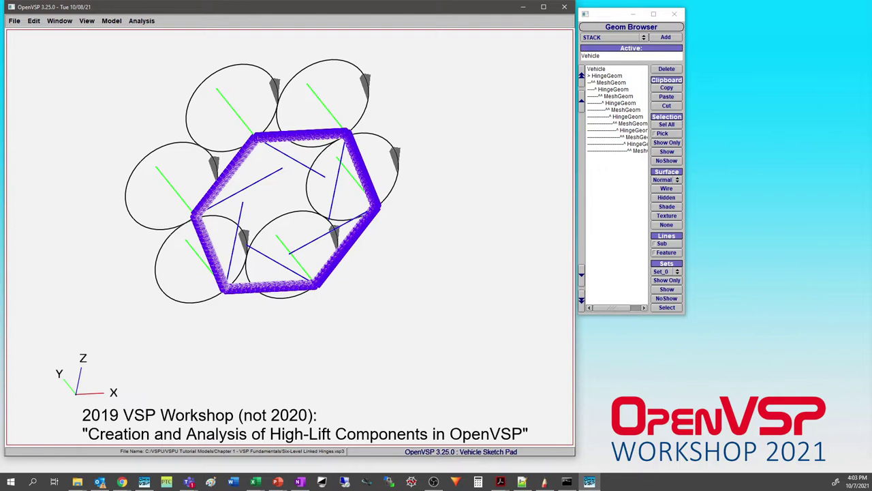
left_click(121, 482)
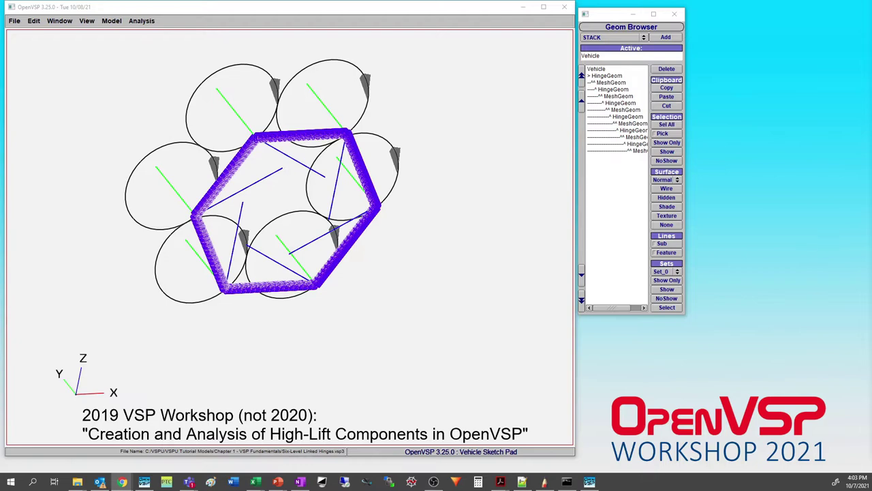
left_click_drag(221, 240, 252, 230)
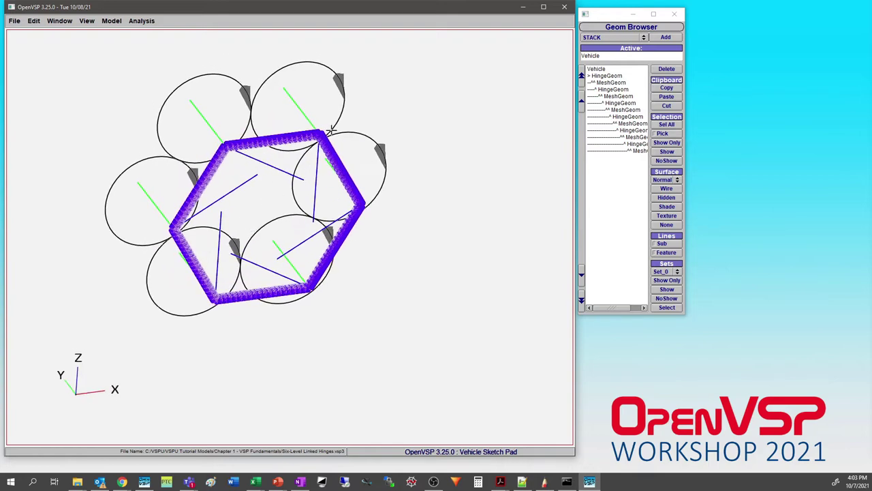
Show the first HingeGeom's motion settings, then sweep the HingeFrac user parameter and return it to 0
left_click(606, 76)
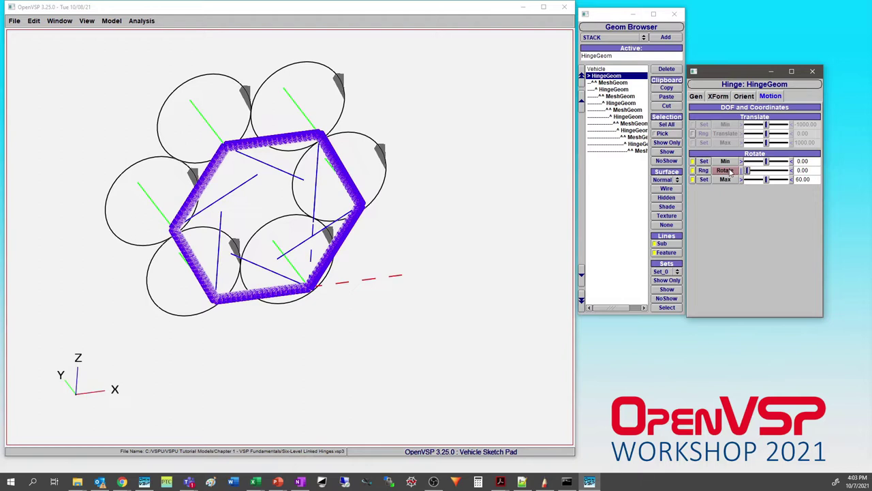
left_click(112, 21)
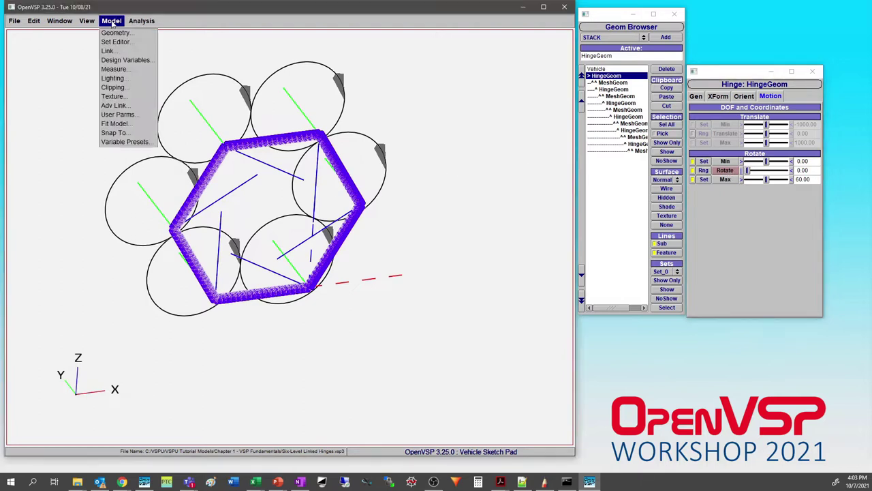
left_click(117, 115)
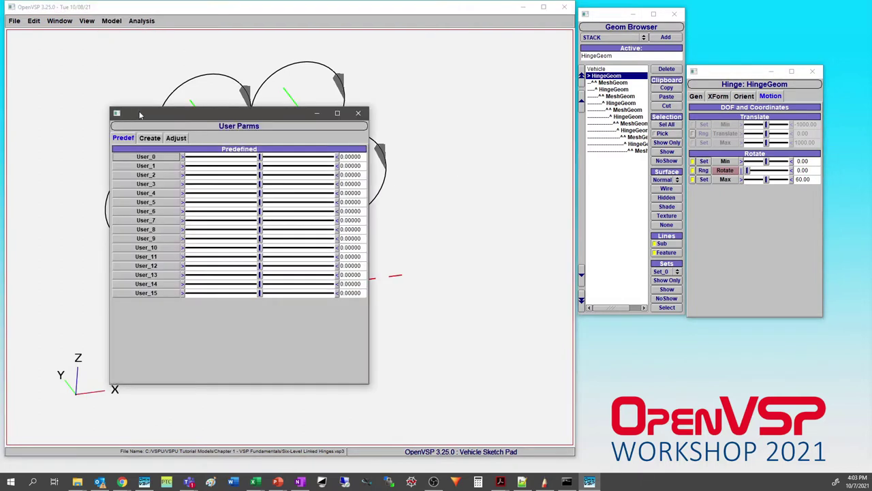
left_click(176, 138)
left_click_drag(192, 109, 496, 116)
left_click_drag(549, 125, 514, 196)
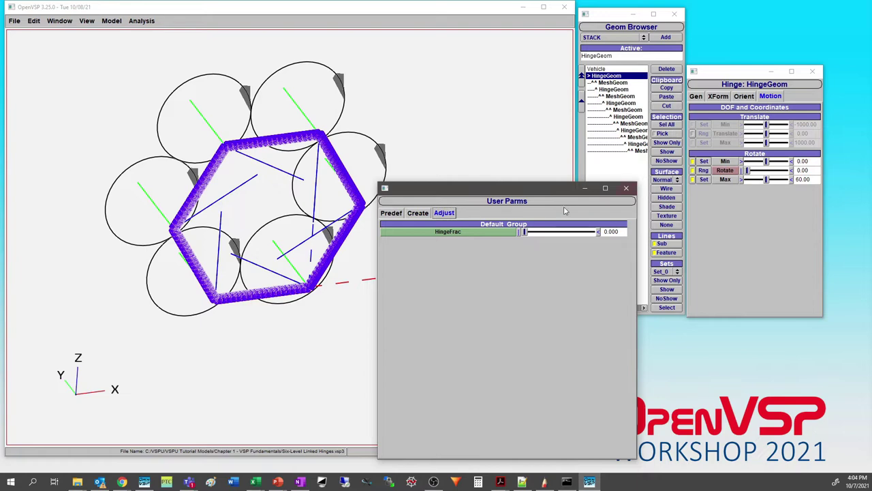
mouse_move(524, 236)
left_mouse_down()
mouse_move(597, 235)
mouse_move(519, 236)
left_mouse_up()
left_click(626, 189)
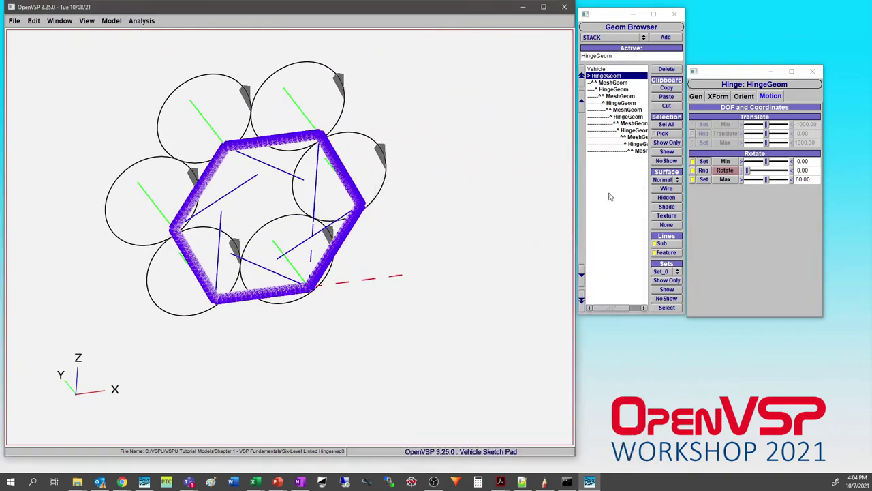
Open the model Four Bar Linkage 1.vsp3 from the Custom Components folder inside the OpenVSP directory
left_click(15, 20)
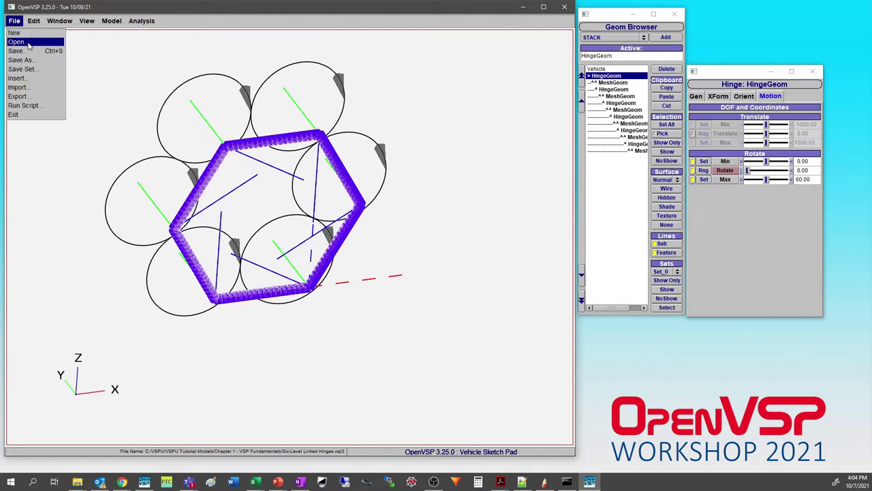
left_click(29, 45)
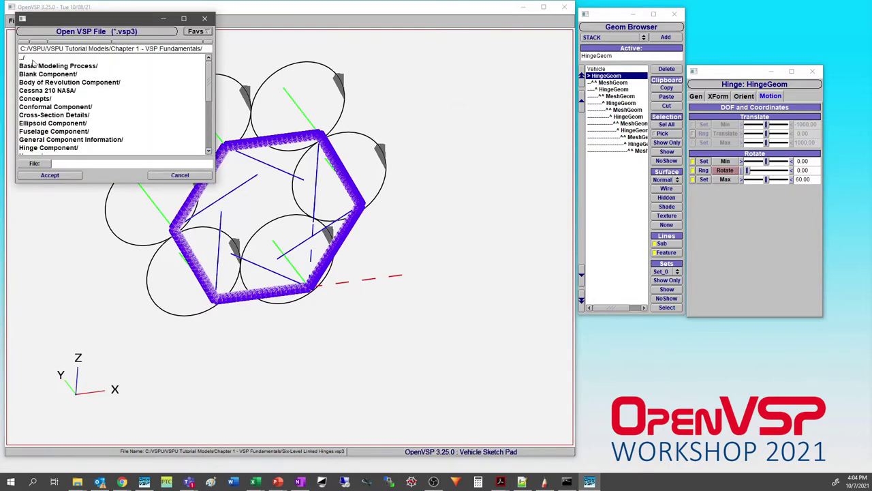
left_click(196, 31)
left_click(209, 69)
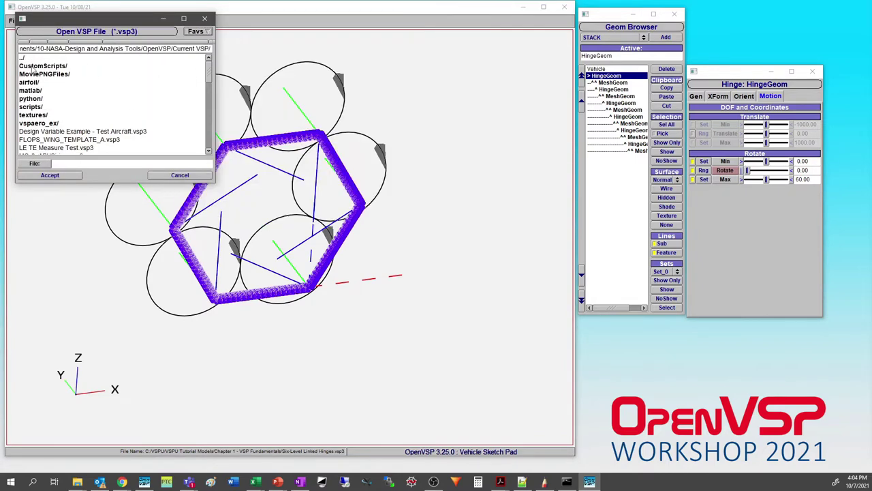
double_click(32, 58)
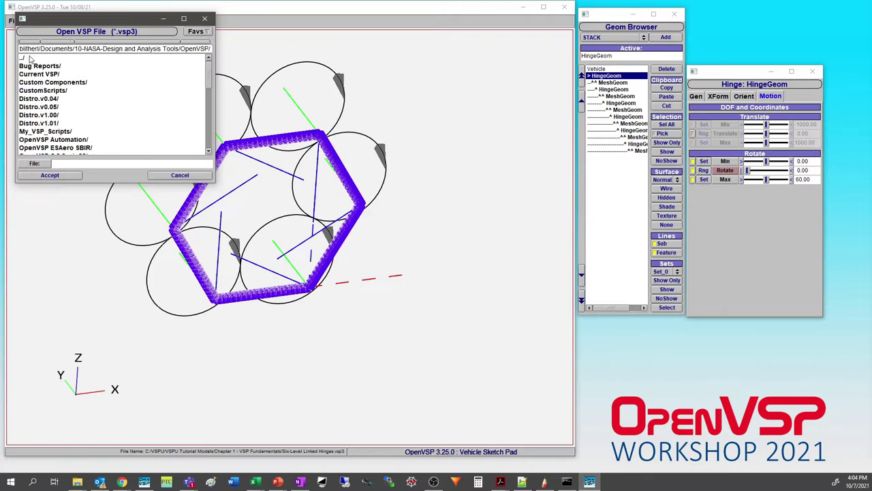
double_click(57, 83)
left_click(39, 74)
left_click(71, 176)
Select Drive_Hinge and inspect the Logic input variable of the MotorTest advanced parameter link
left_click_drag(268, 302, 278, 268)
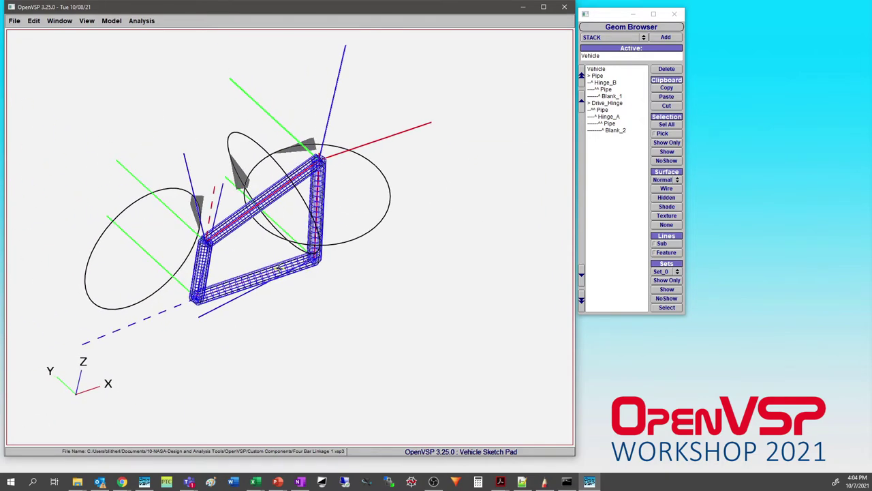
left_click_drag(319, 267, 341, 232)
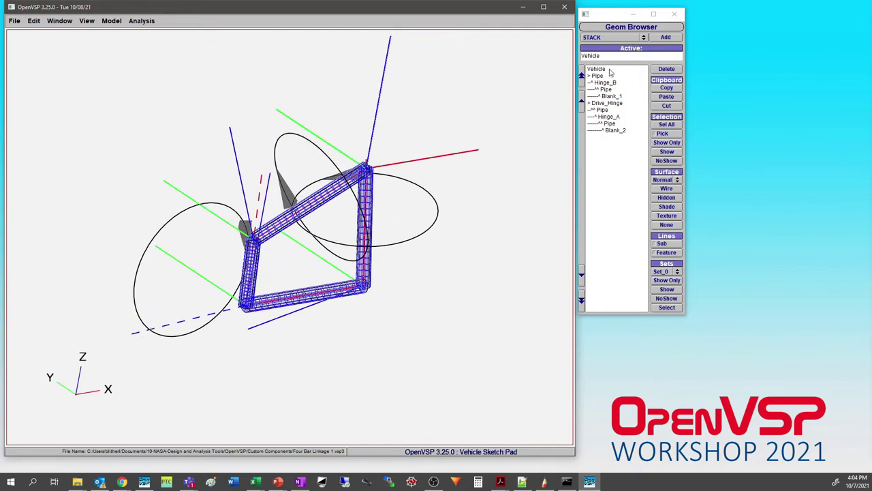
left_click(611, 103)
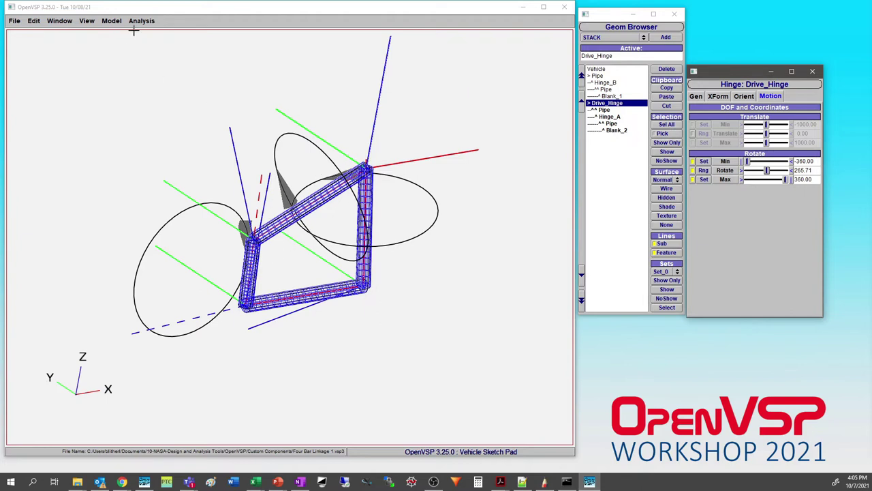
left_click(112, 21)
left_click(120, 96)
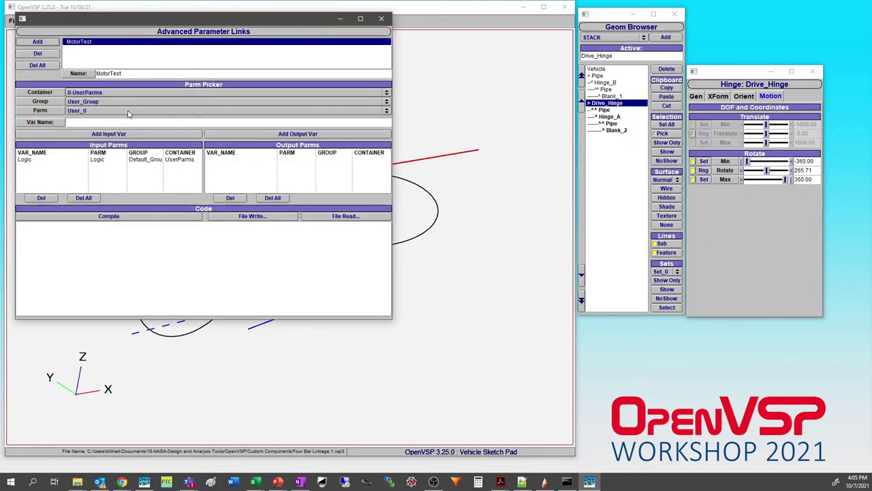
left_click(35, 162)
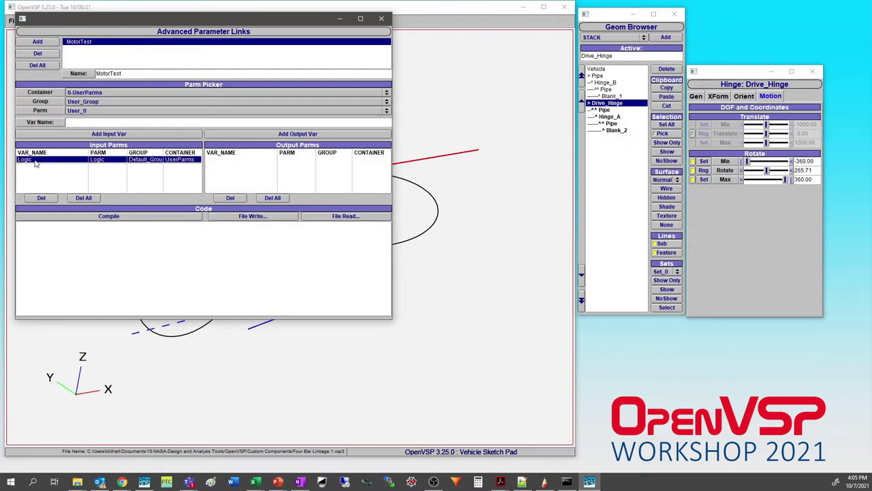
left_click(382, 18)
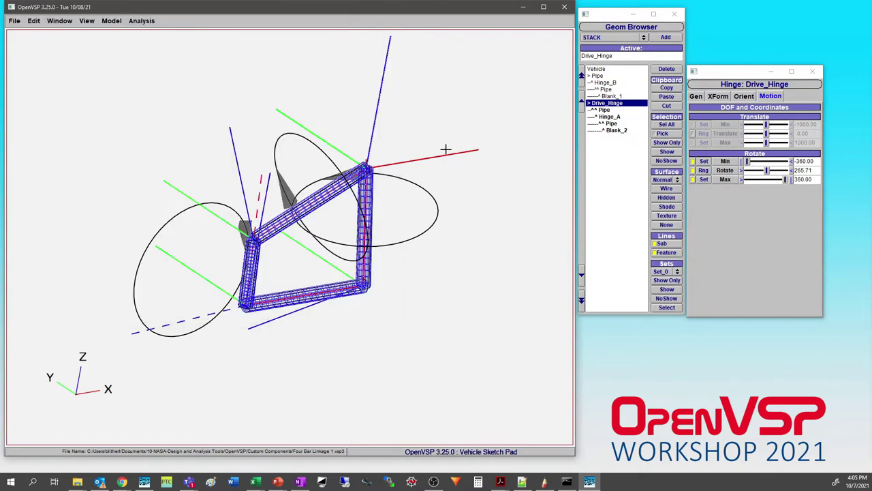
Rotate Drive_Hinge through its range of motion to about -147.40 degrees, moving the four-bar linkage
left_click_drag(445, 165, 358, 216)
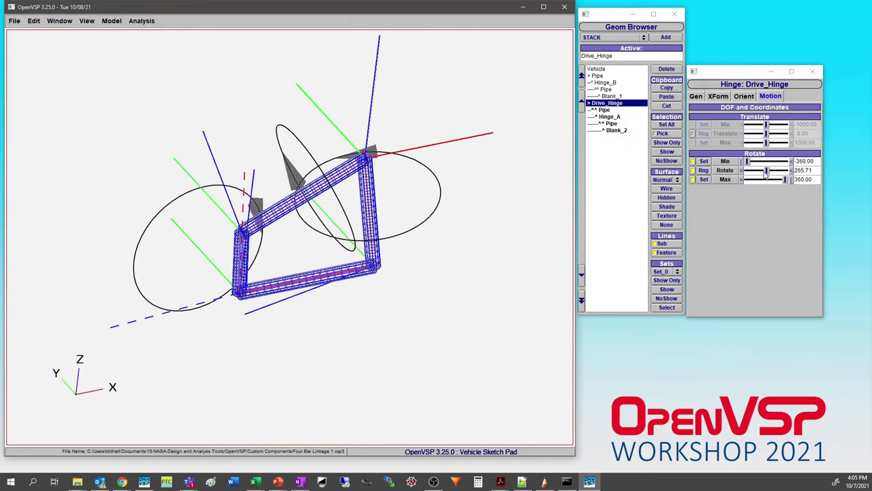
mouse_move(766, 170)
left_mouse_down()
mouse_move(740, 181)
mouse_move(787, 177)
mouse_move(742, 174)
mouse_move(768, 173)
mouse_move(756, 178)
left_mouse_up()
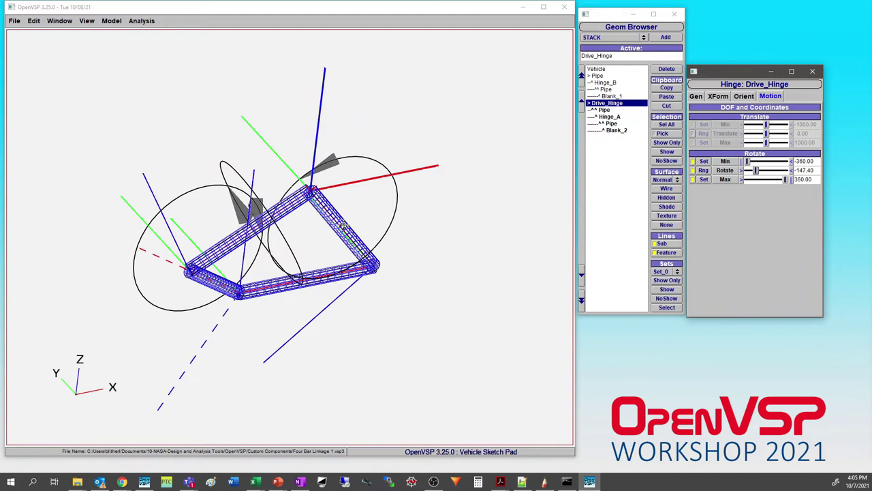
left_click(122, 481)
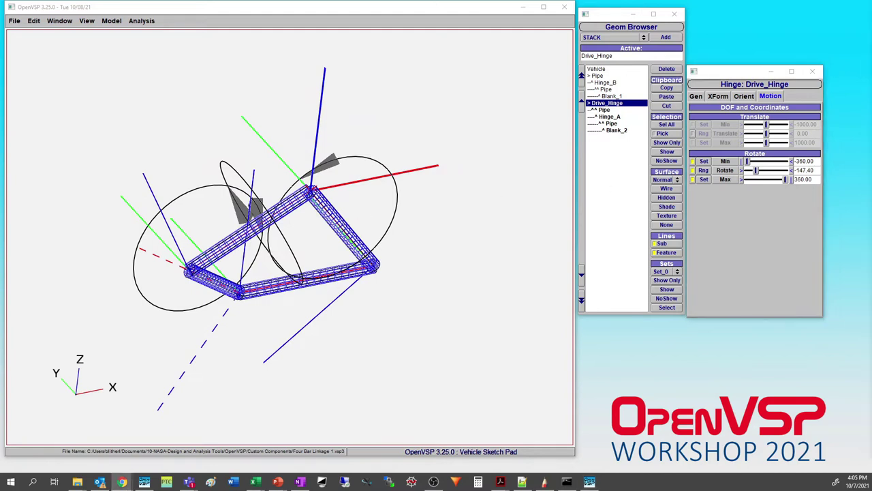